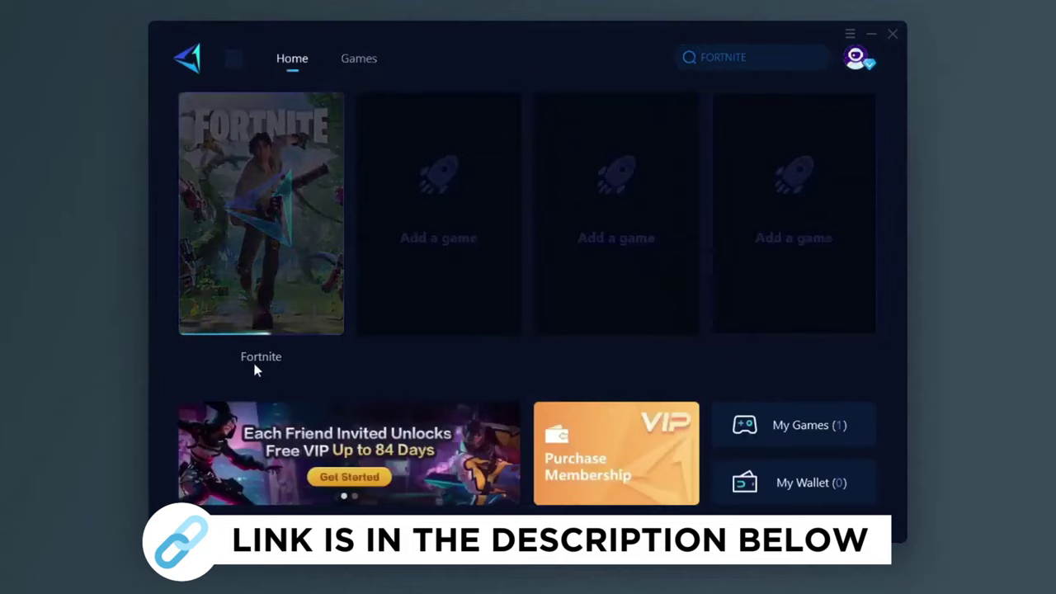
# Browse the hot games list in GearUp Booster and open the GearUp Booster link in the video description.
pyautogui.click(254, 366)
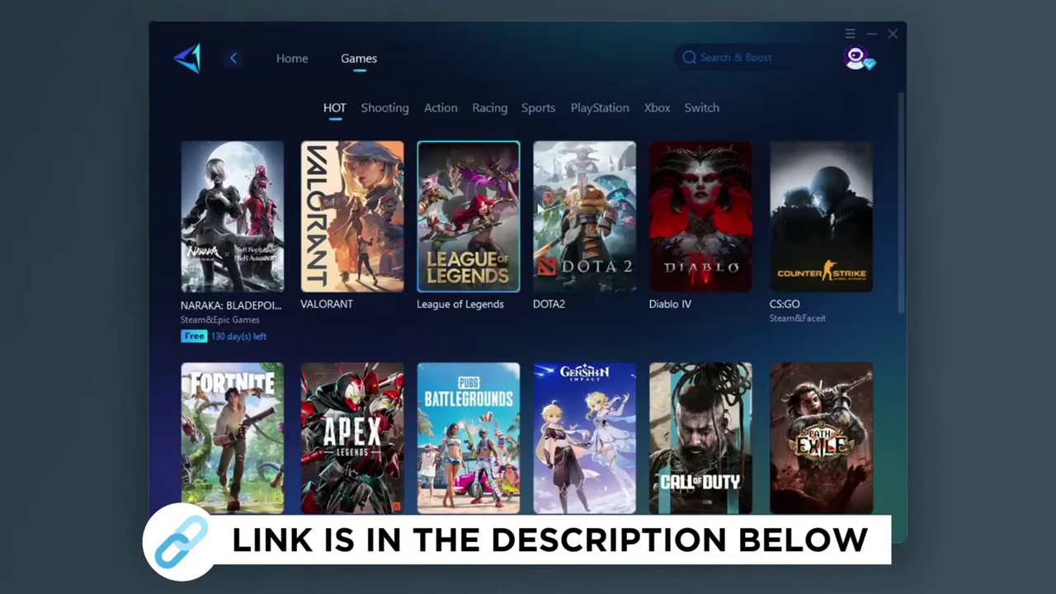
pyautogui.scroll(-2, 538, 210)
pyautogui.scroll(-4, 560, 213)
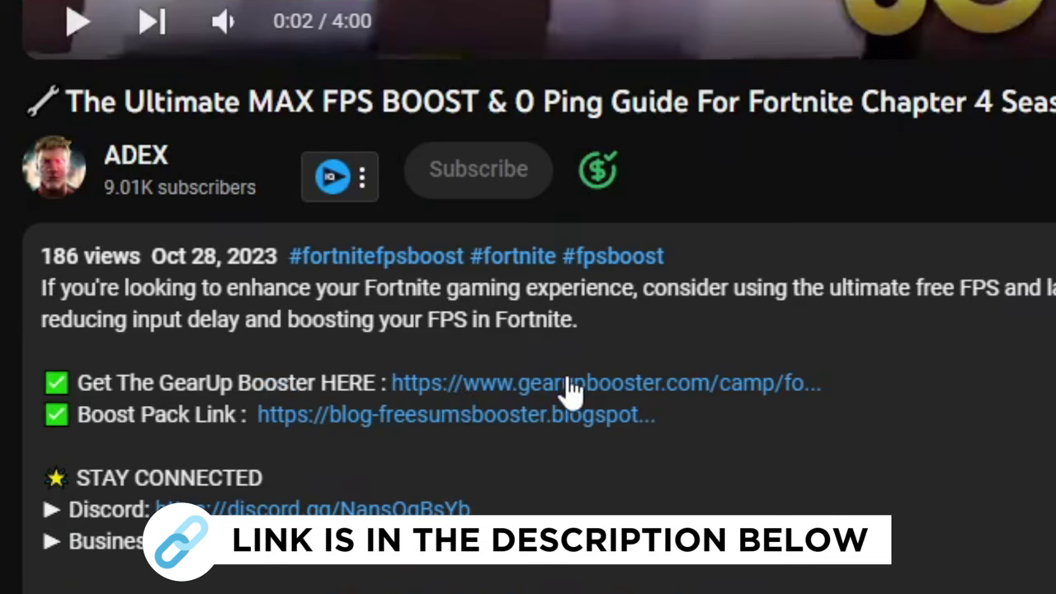
pyautogui.click(573, 384)
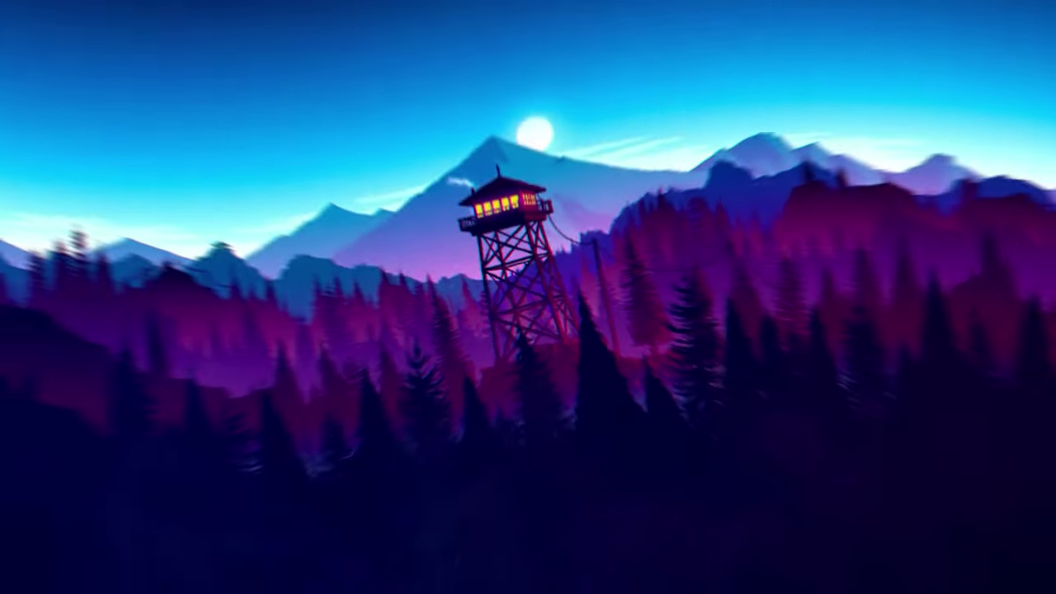
# Switch to Device Manager, centre its window on the desktop and expand the System devices category.
pyautogui.press('super')
pyautogui.write('device')
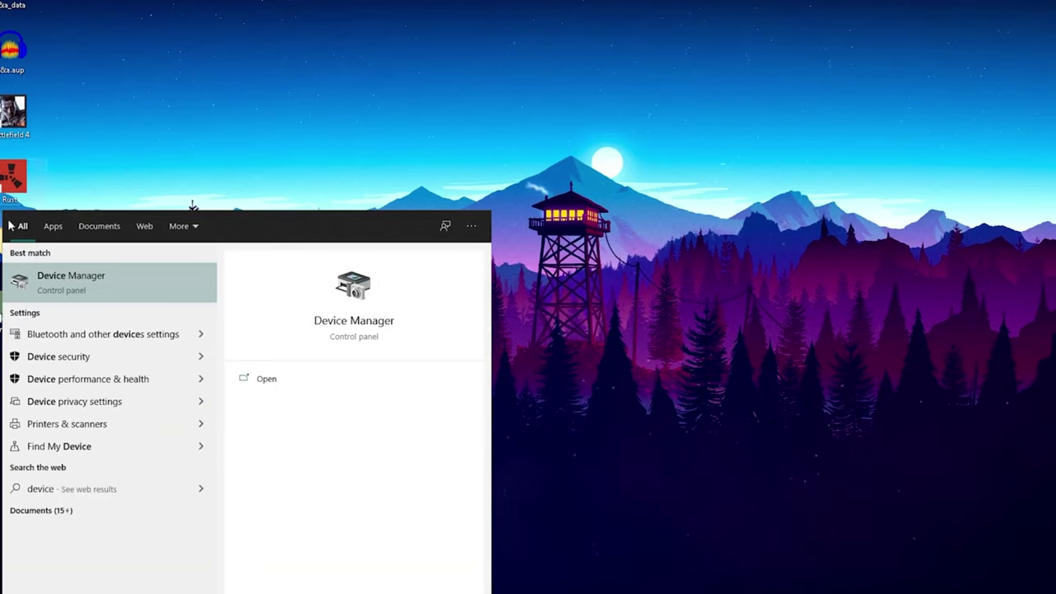
pyautogui.click(79, 282)
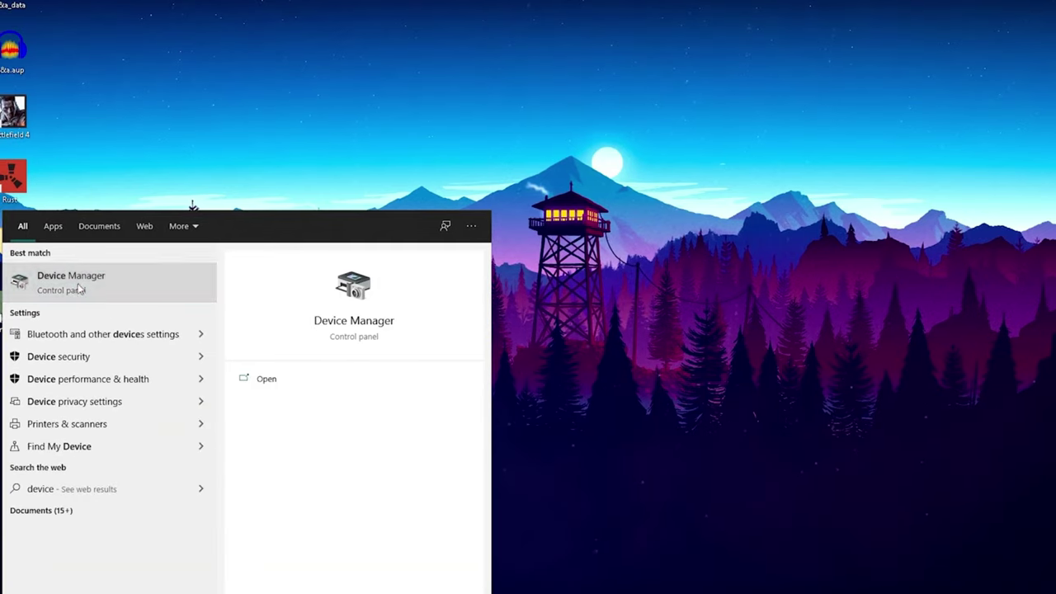
pyautogui.moveTo(279, 4); pyautogui.dragTo(576, 117)
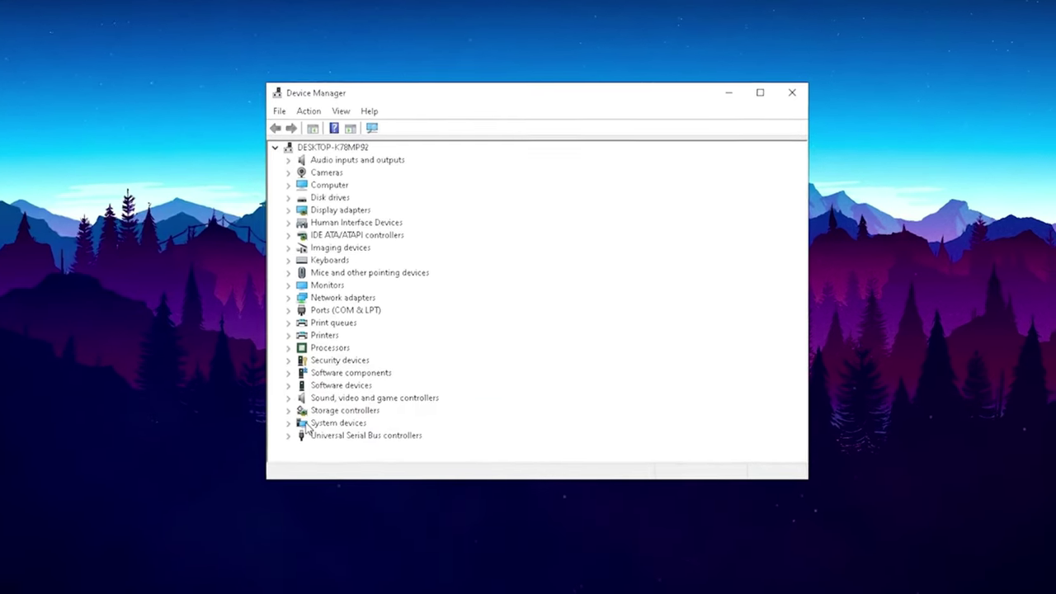
pyautogui.click(338, 411)
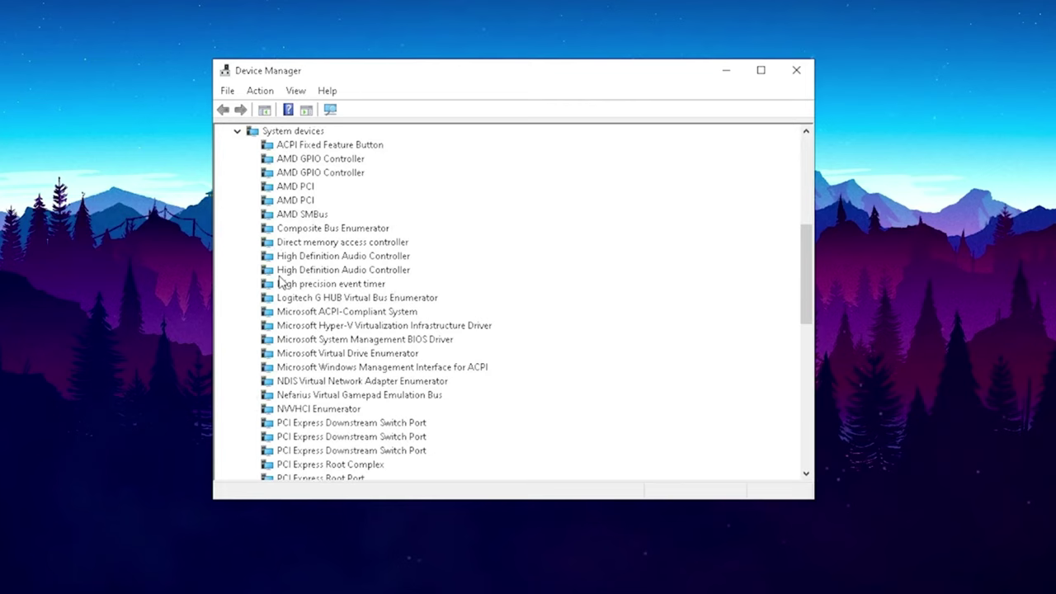
# Disable the High precision event timer under System devices.
pyautogui.click(323, 285)
pyautogui.rightClick(323, 344)
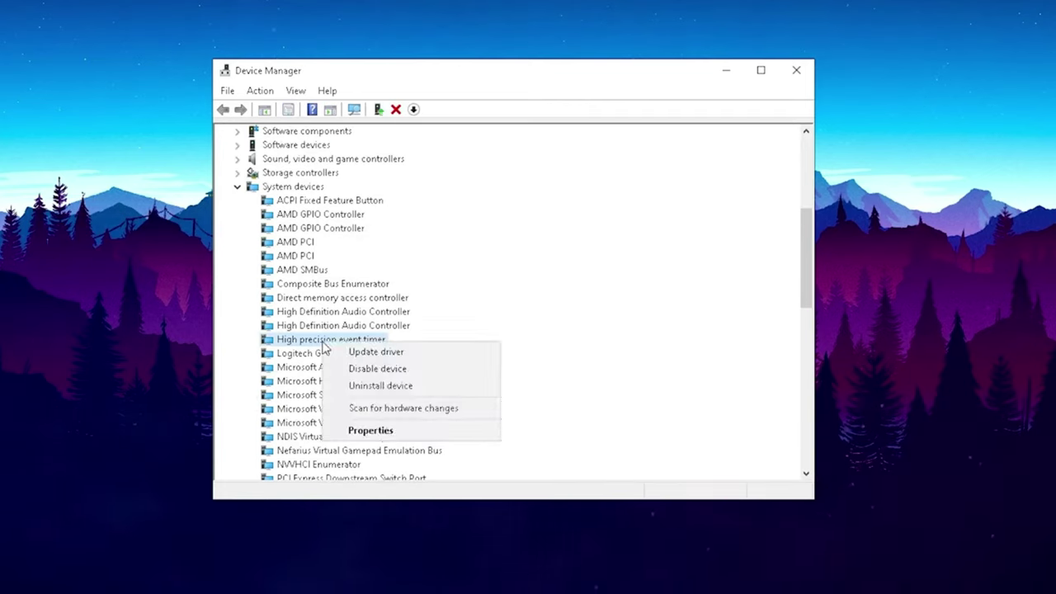
pyautogui.click(357, 375)
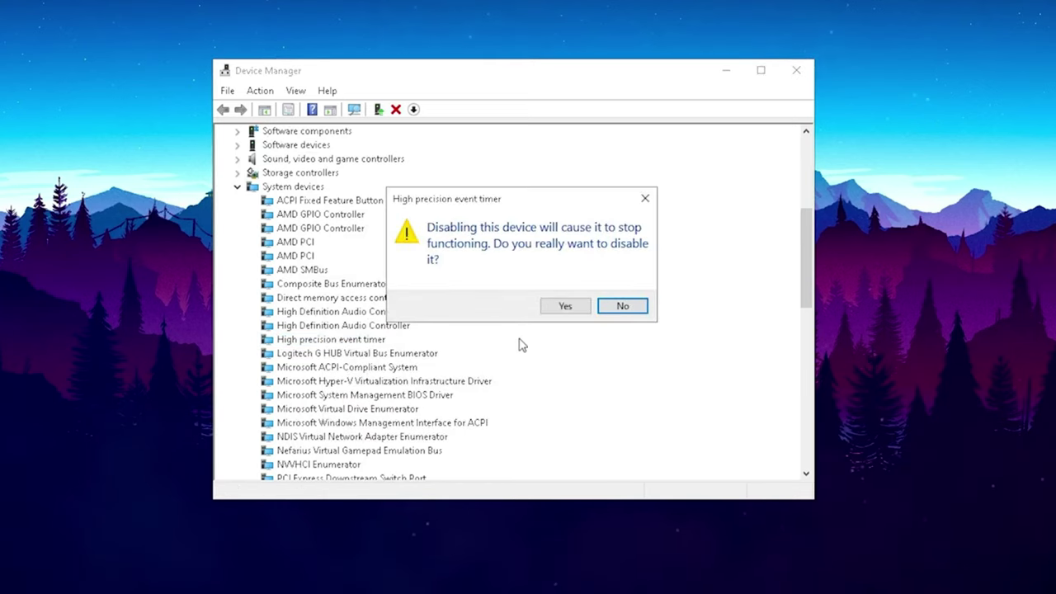
pyautogui.click(564, 309)
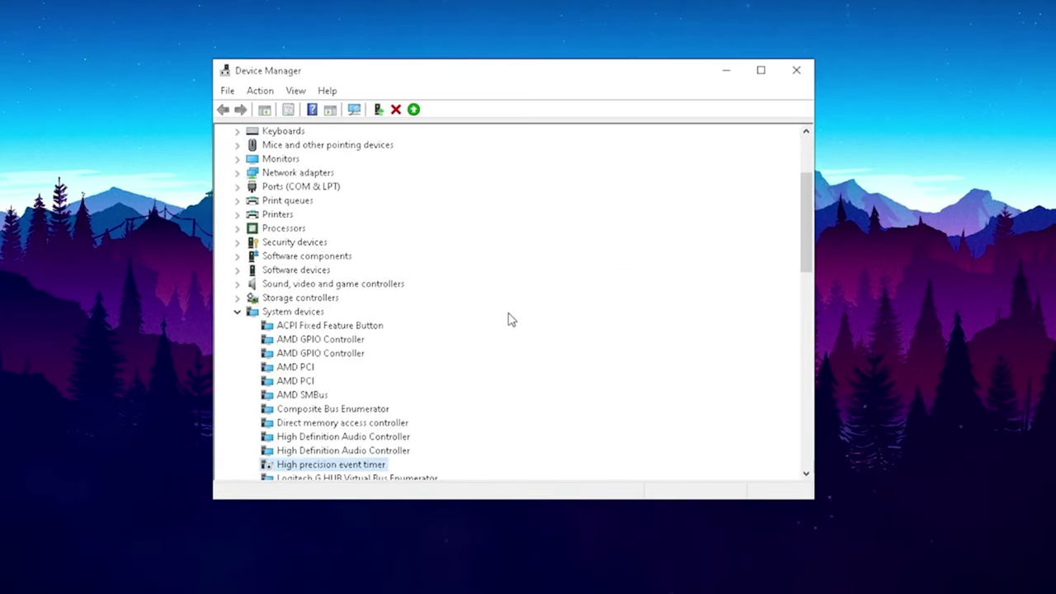
pyautogui.scroll(-2, 430, 333)
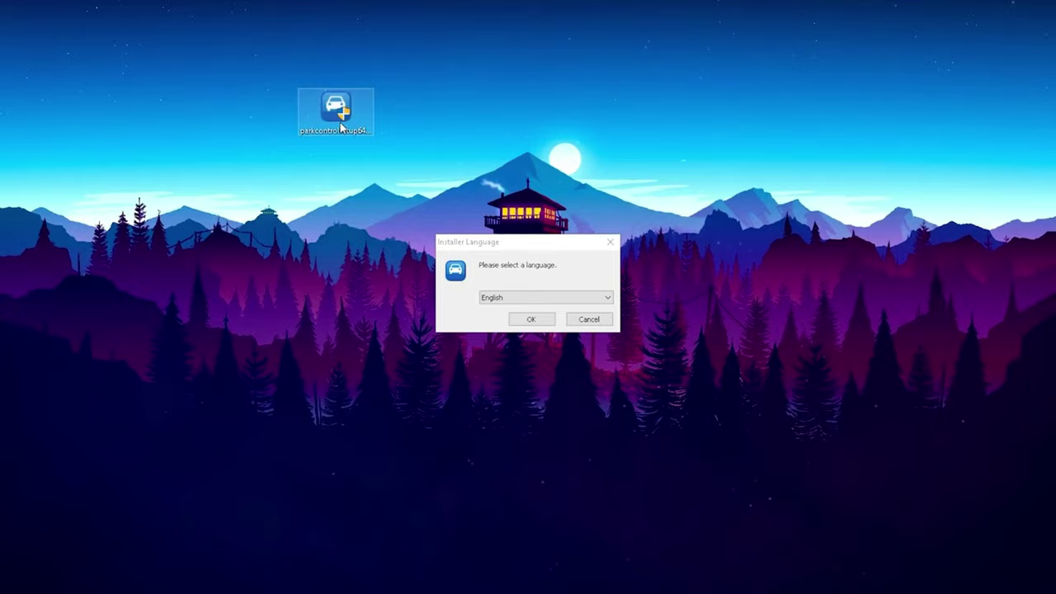
# Run the ParkControl setup in English and apply the CPU settings for the Bitsum Highest Performance profile.
pyautogui.click(485, 279)
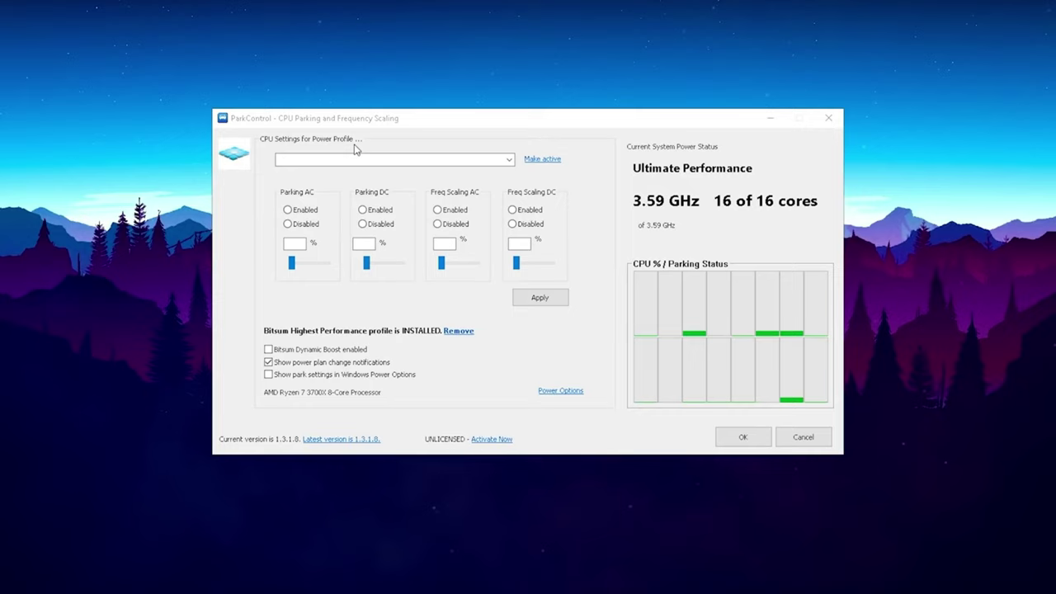
pyautogui.click(509, 161)
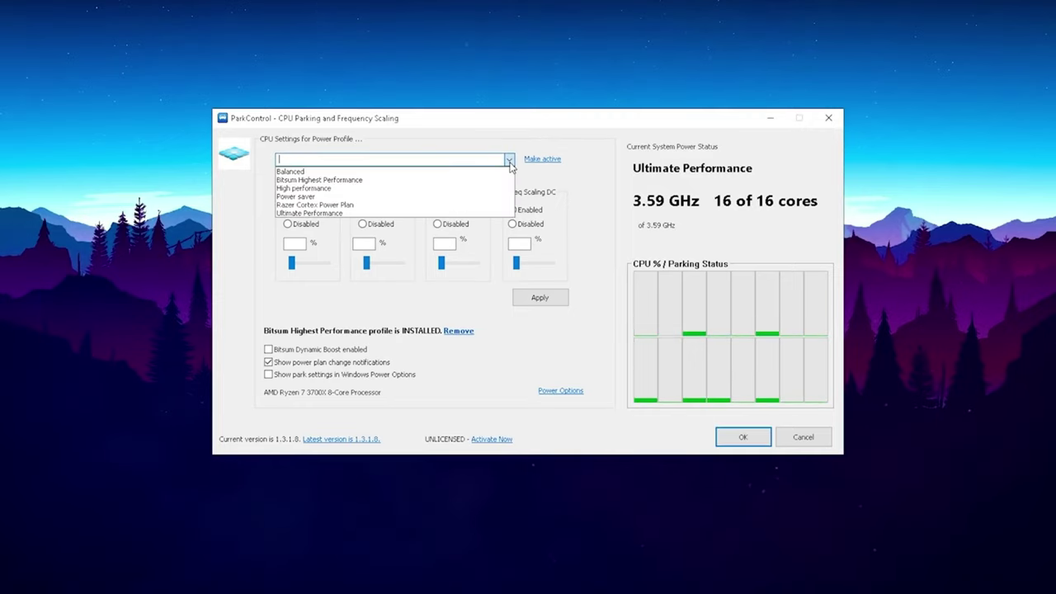
pyautogui.click(305, 180)
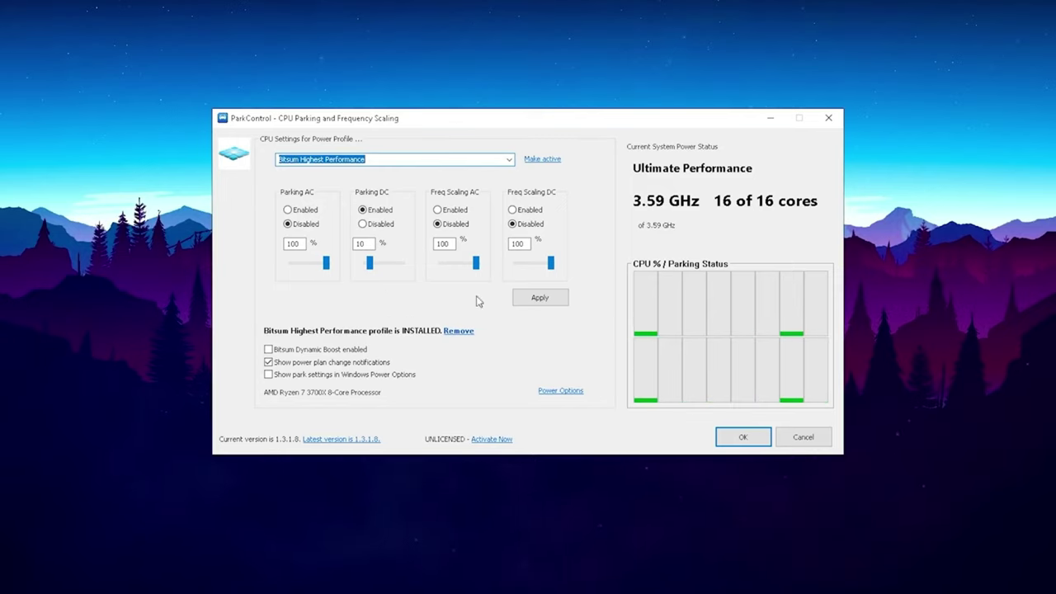
pyautogui.click(538, 302)
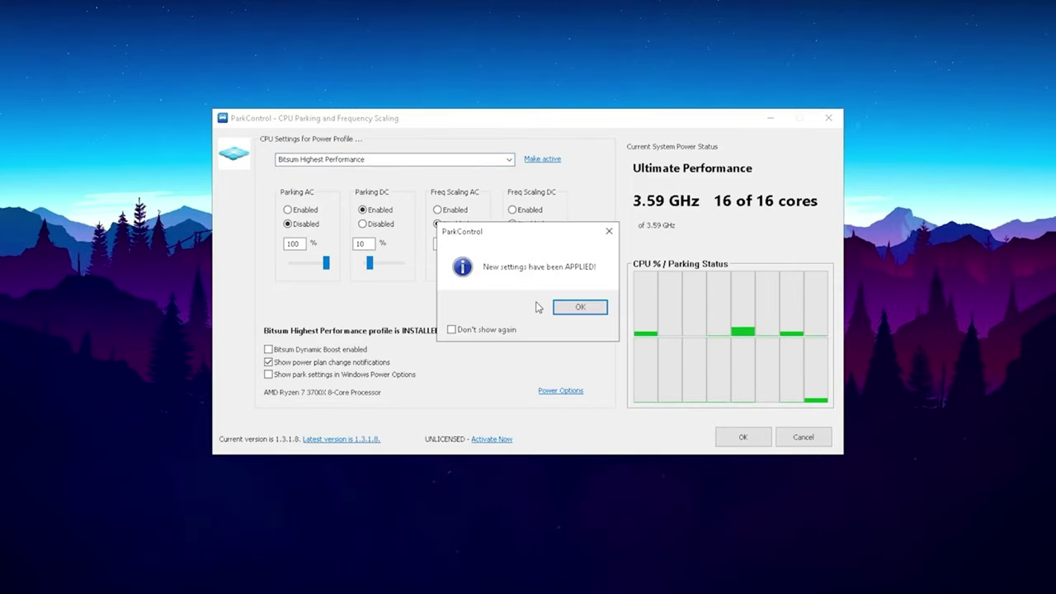
pyautogui.click(582, 307)
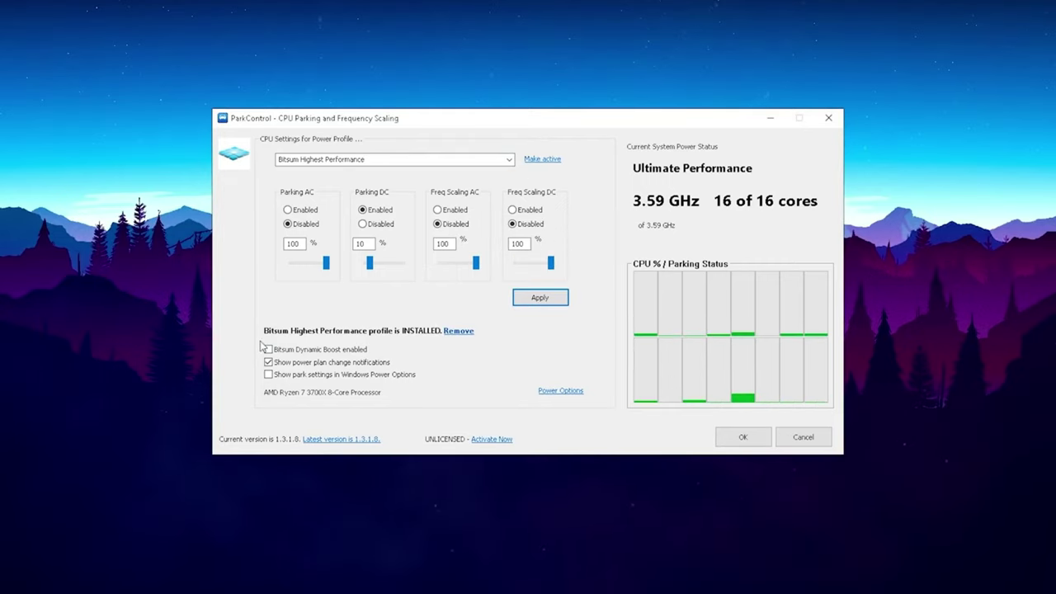
# Enable Bitsum Dynamic Boost with Bitsum Highest Performance as the idle power plan, and confirm the ParkControl settings.
pyautogui.moveTo(269, 353)
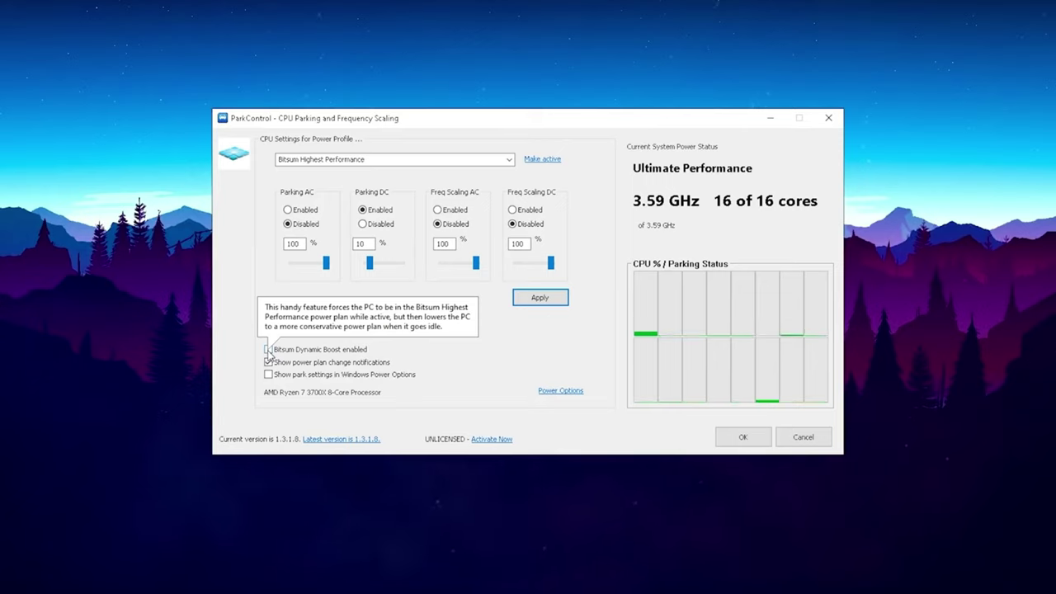
pyautogui.click(268, 349)
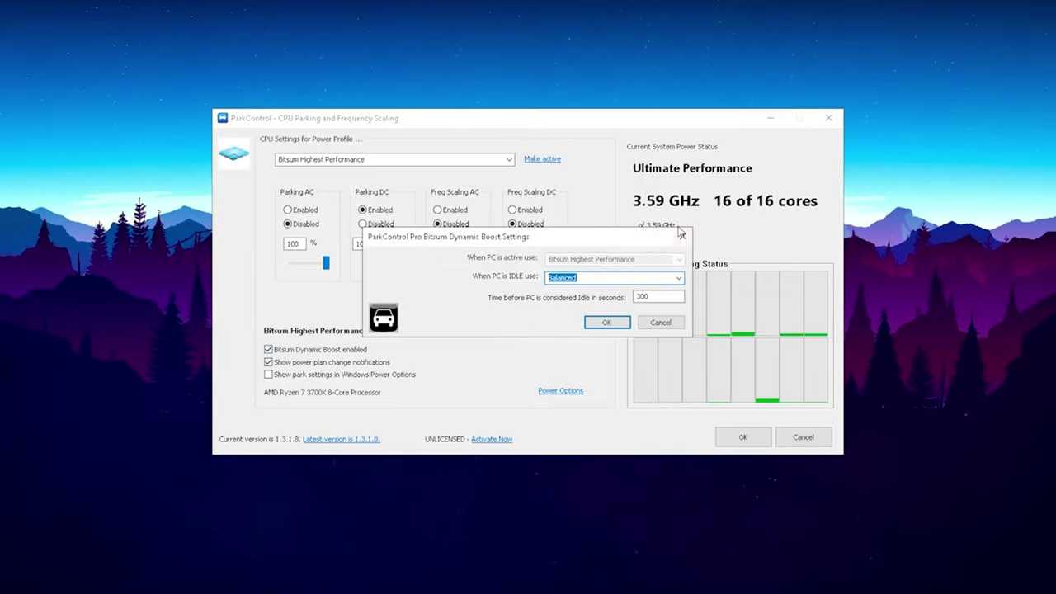
pyautogui.click(678, 279)
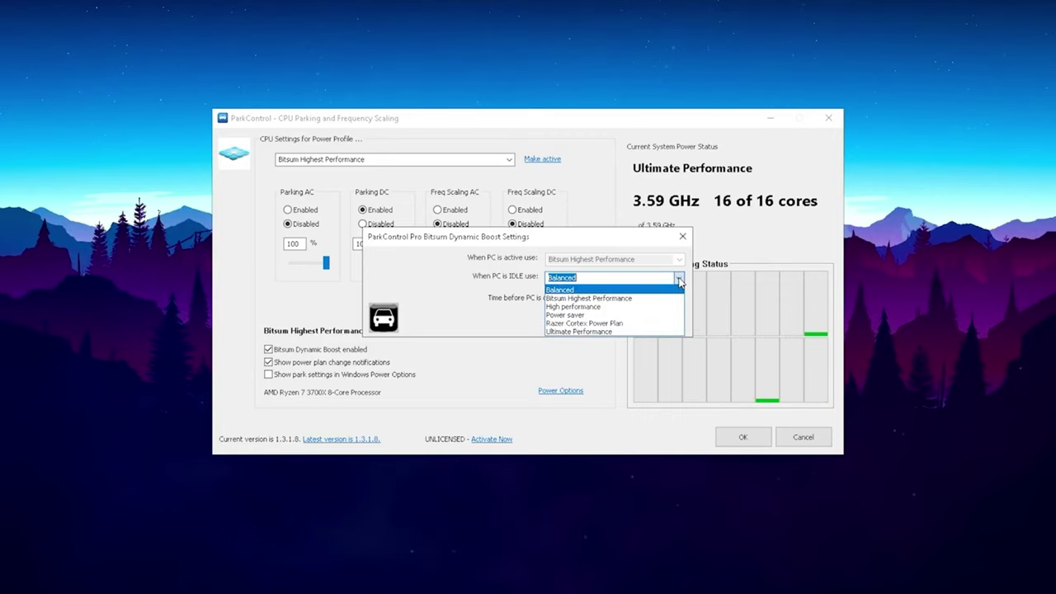
pyautogui.click(553, 299)
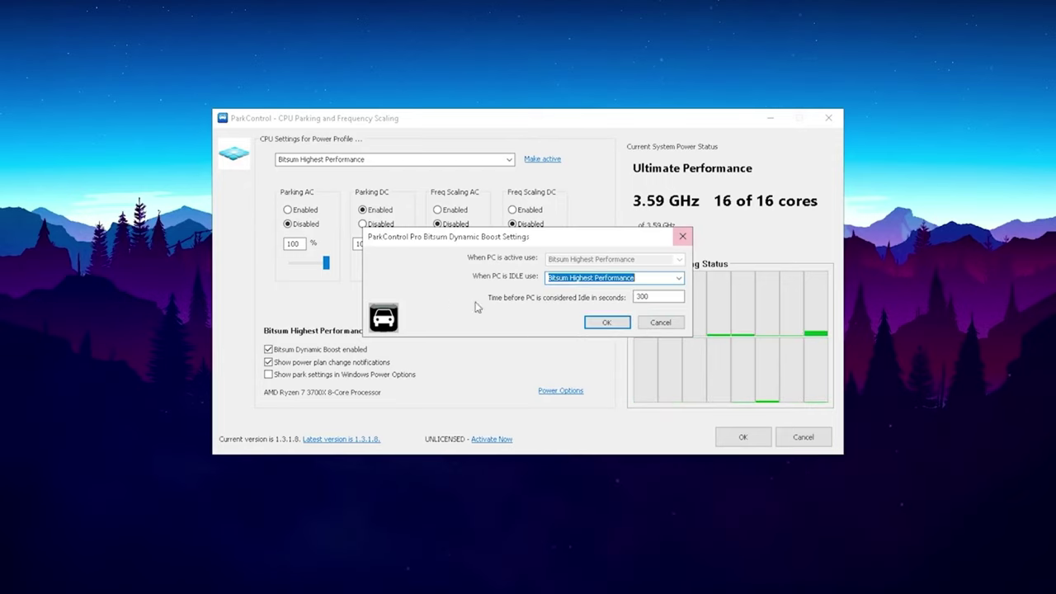
pyautogui.click(607, 322)
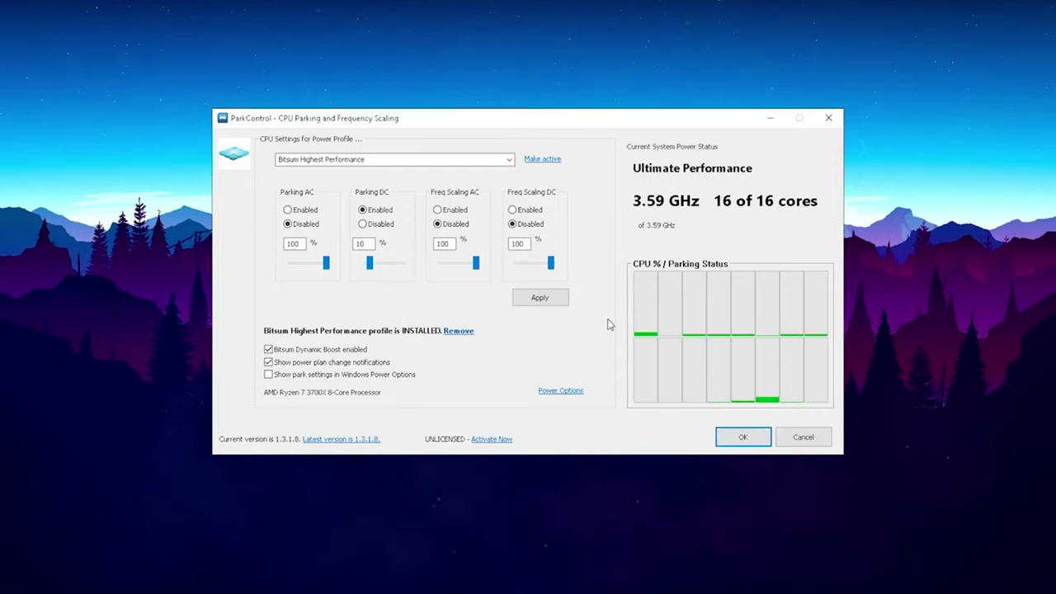
pyautogui.click(740, 437)
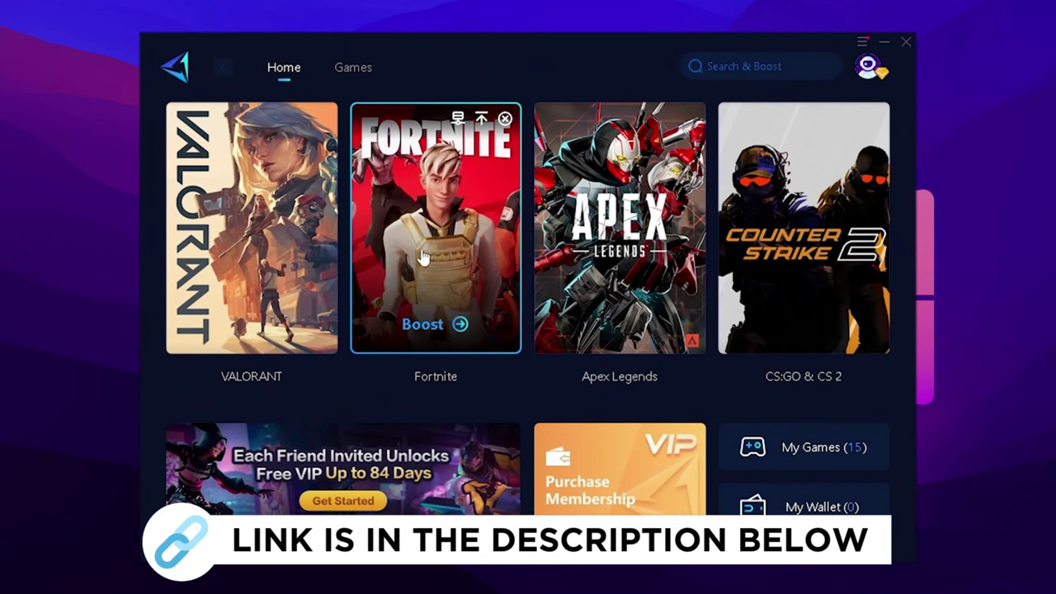
# Switch to GearUp Booster and start the boost for Fortnite.
pyautogui.click(445, 307)
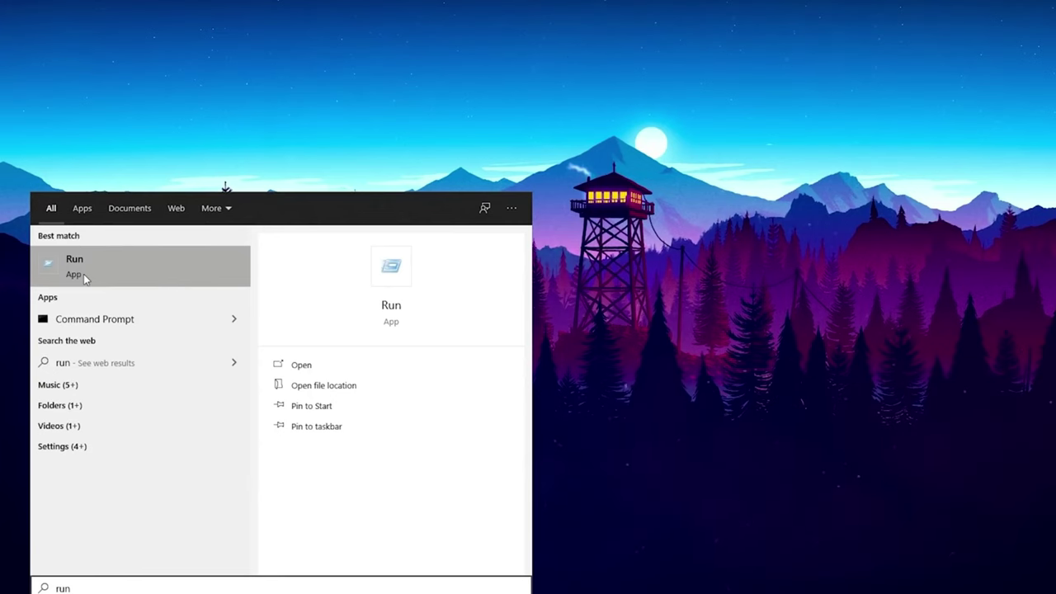
# Open System Configuration by running msconfig from the Windows Run dialog.
pyautogui.click(84, 274)
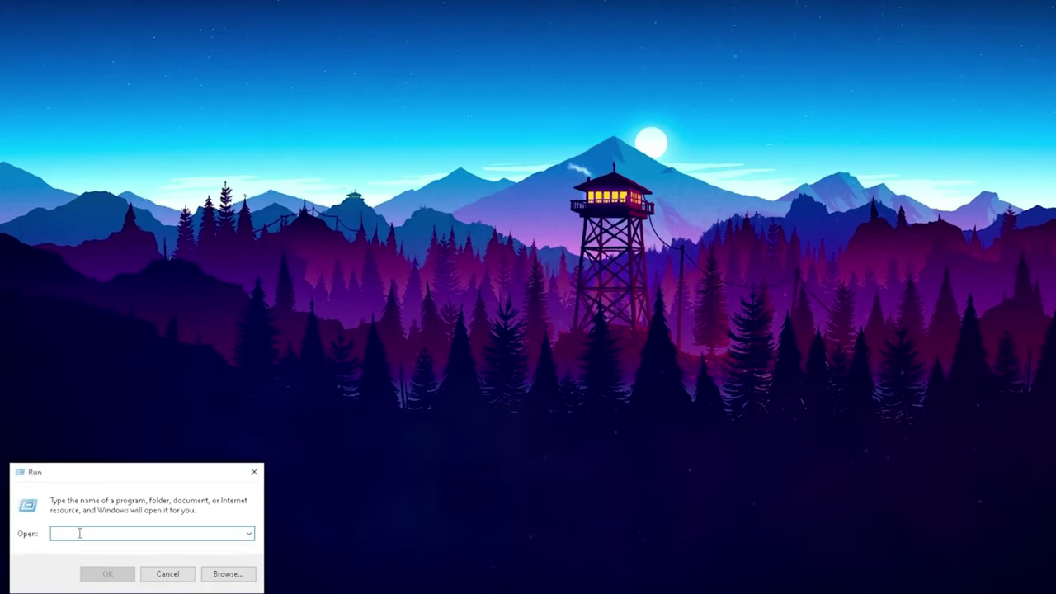
pyautogui.write('msconfig')
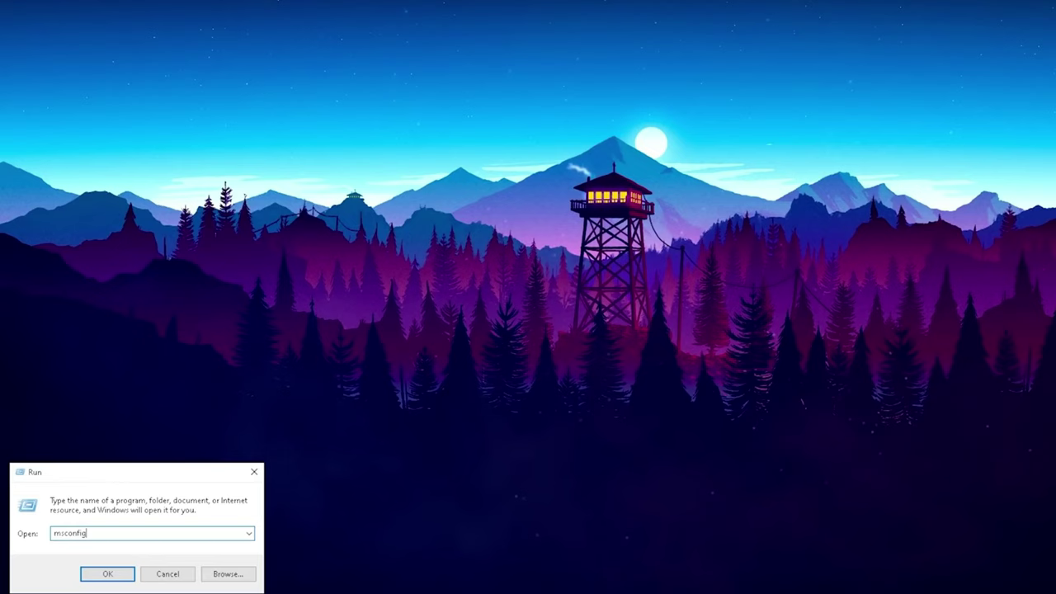
pyautogui.click(104, 571)
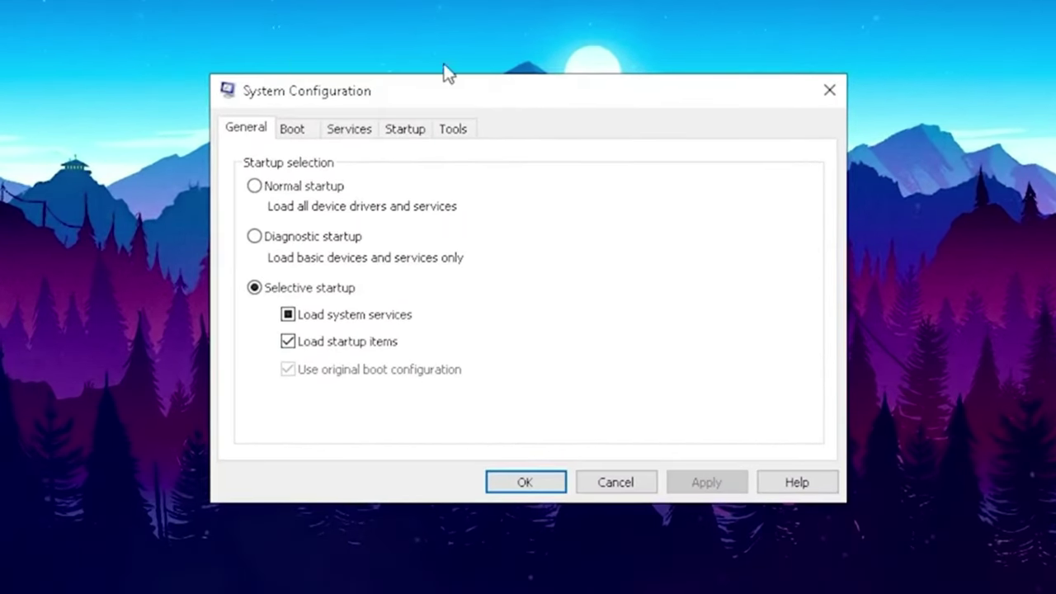
# Enable the number of processors limit in the advanced boot options of Windows 10 and set it to 16.
pyautogui.click(295, 135)
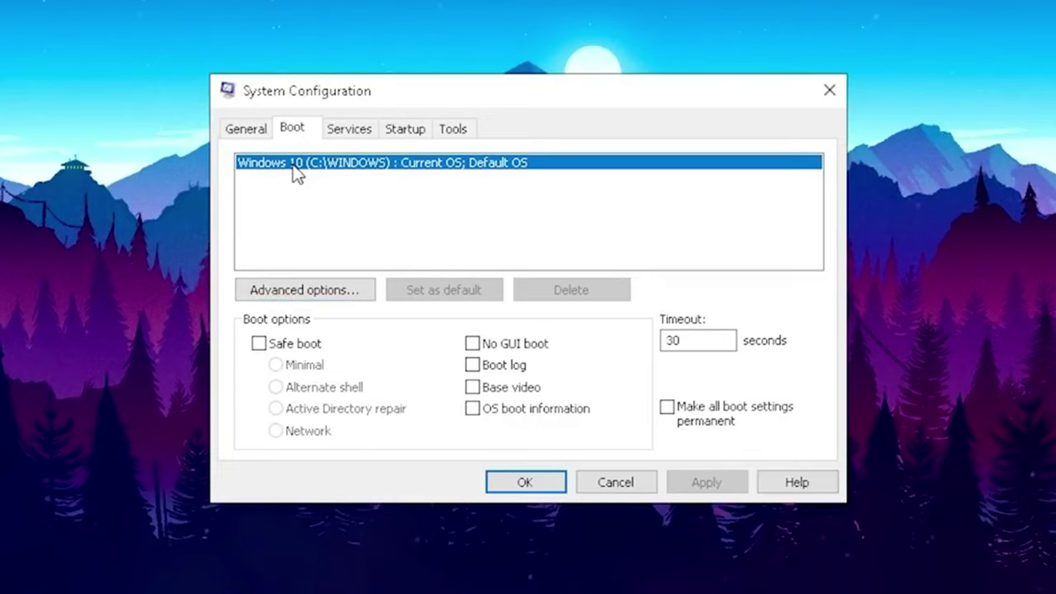
pyautogui.click(268, 293)
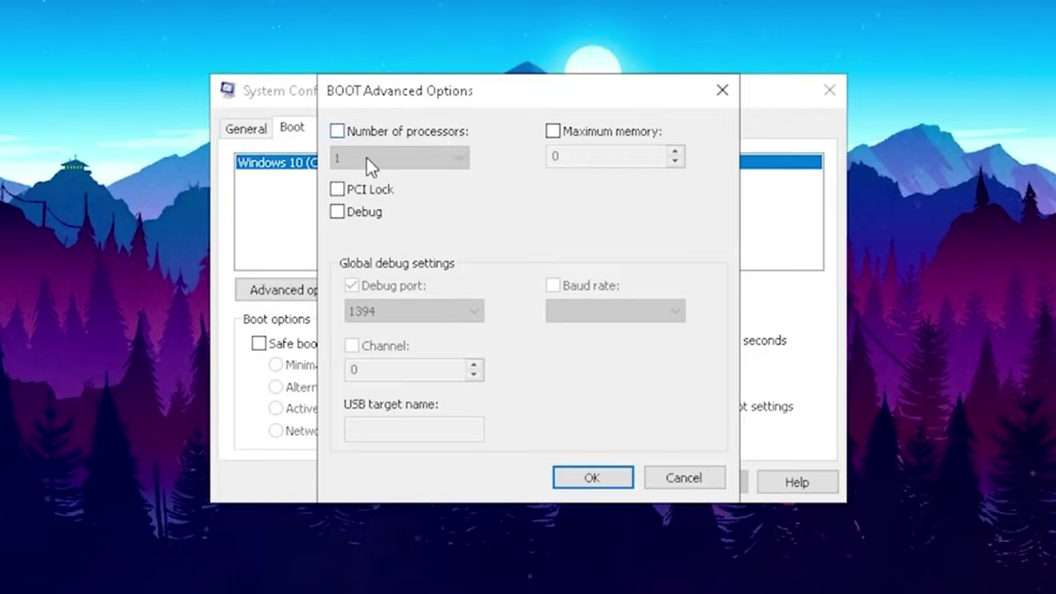
pyautogui.click(336, 132)
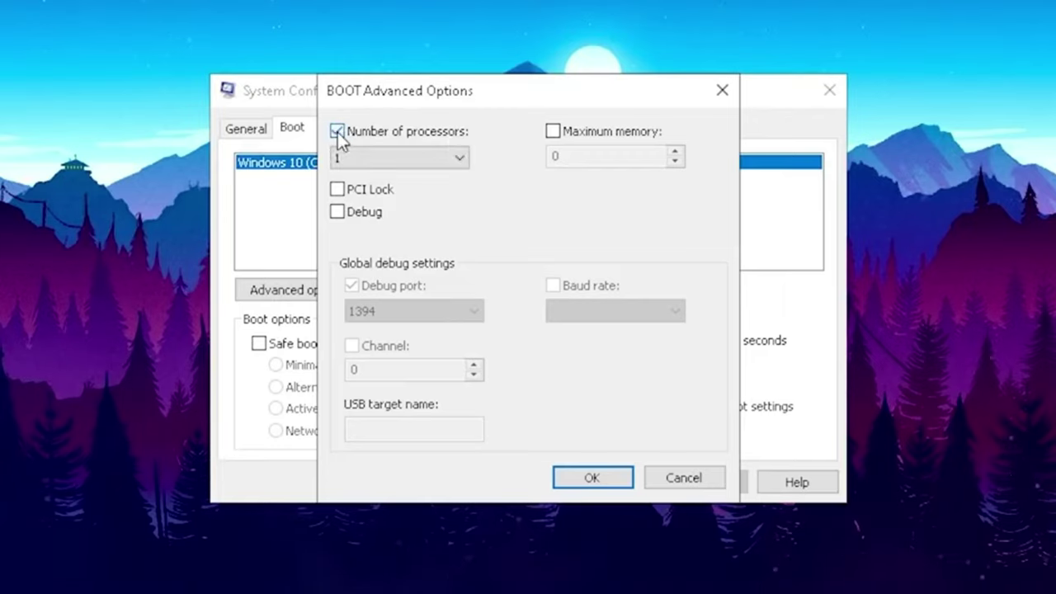
pyautogui.click(408, 159)
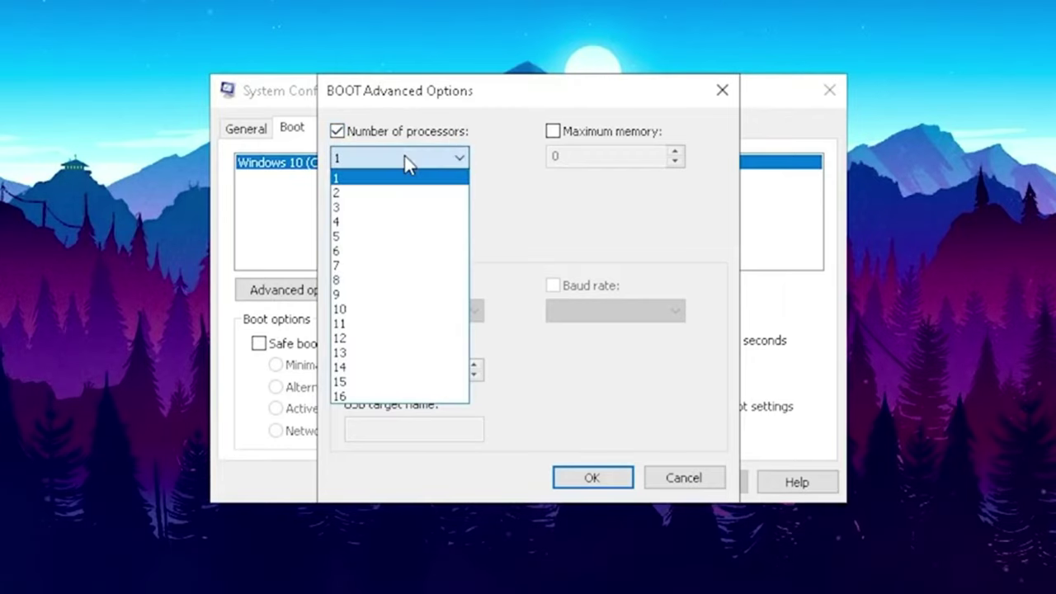
pyautogui.click(355, 398)
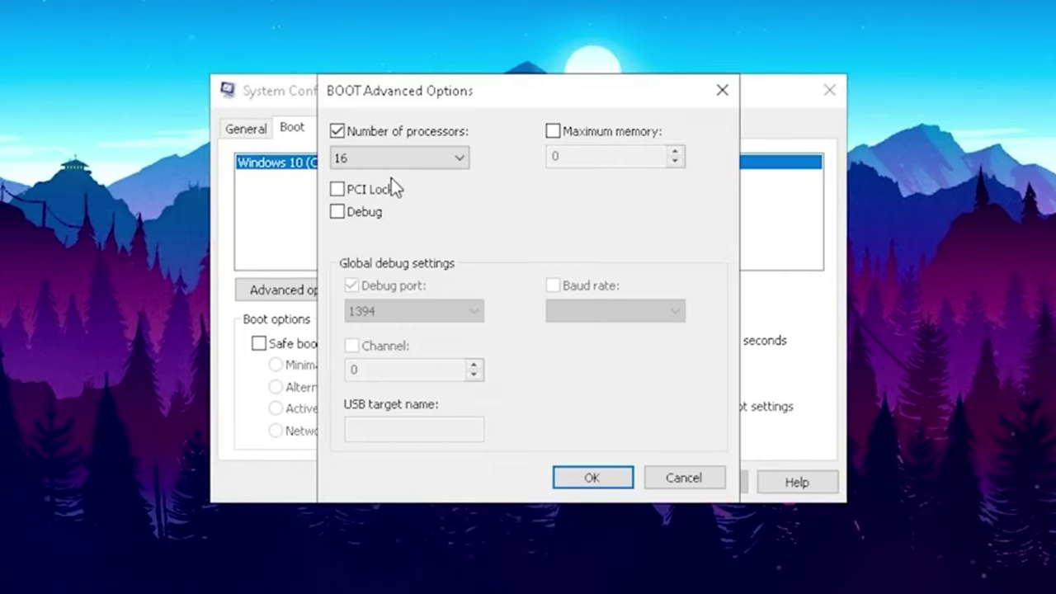
pyautogui.click(589, 480)
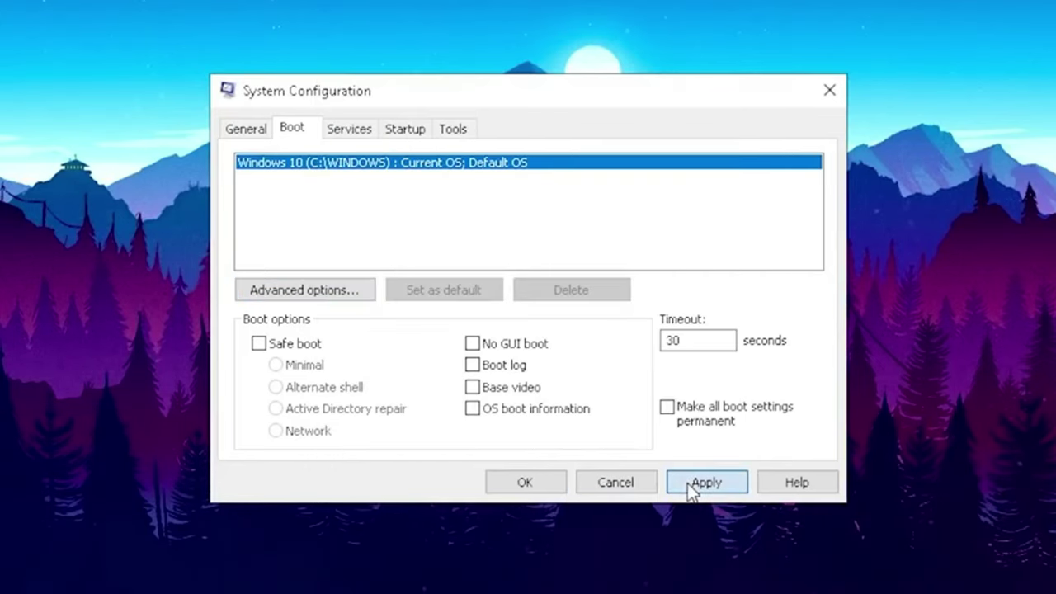
# Apply the boot configuration changes and exit System Configuration without restarting.
pyautogui.click(691, 483)
pyautogui.click(519, 486)
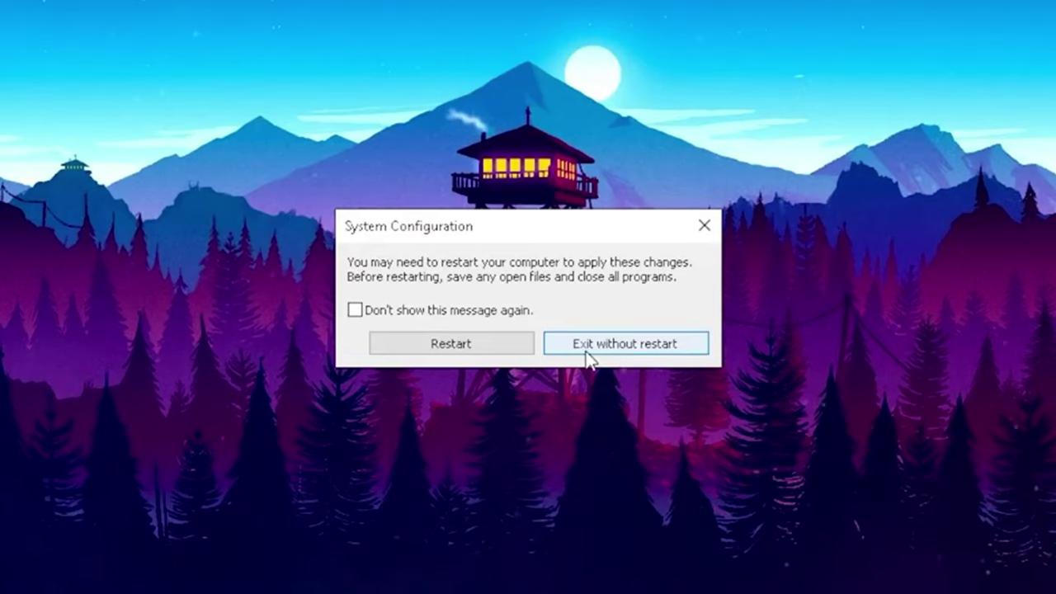
pyautogui.click(655, 347)
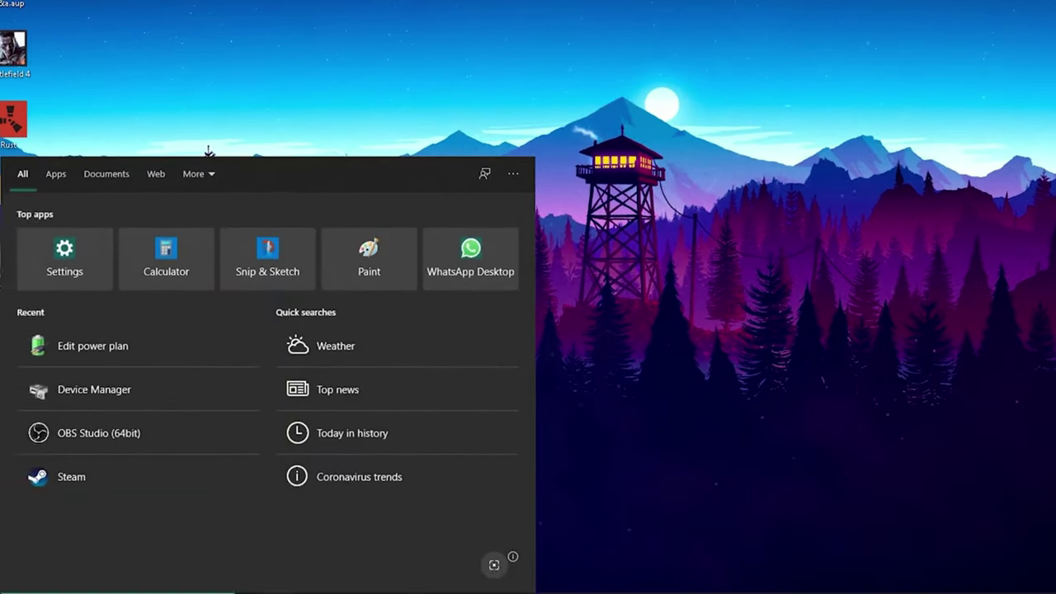
# Find the Windows power plan editor and open the advanced power settings of the Ultimate Performance plan.
pyautogui.write('power')
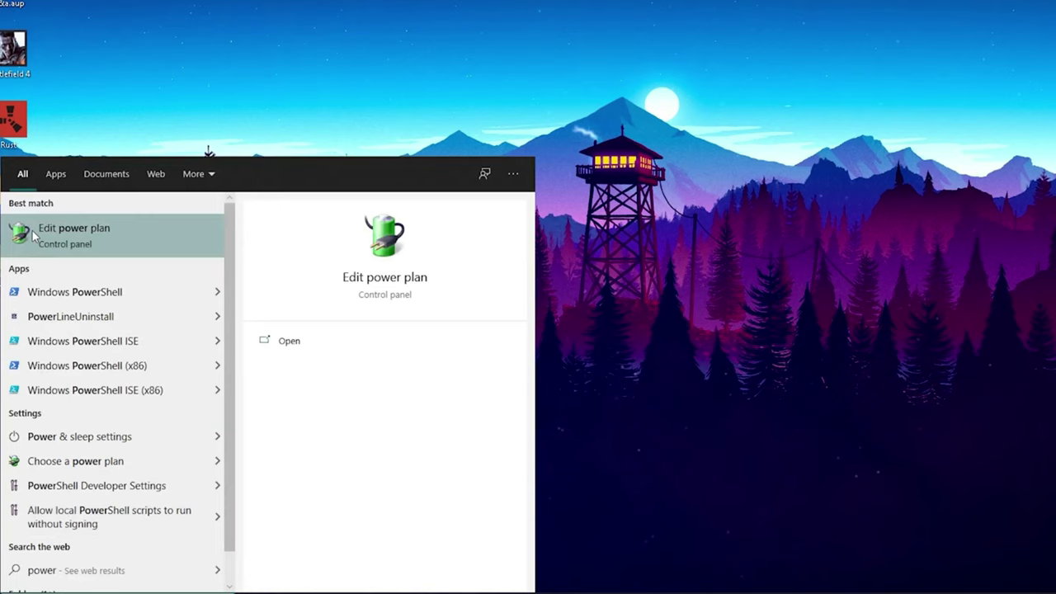
pyautogui.click(68, 251)
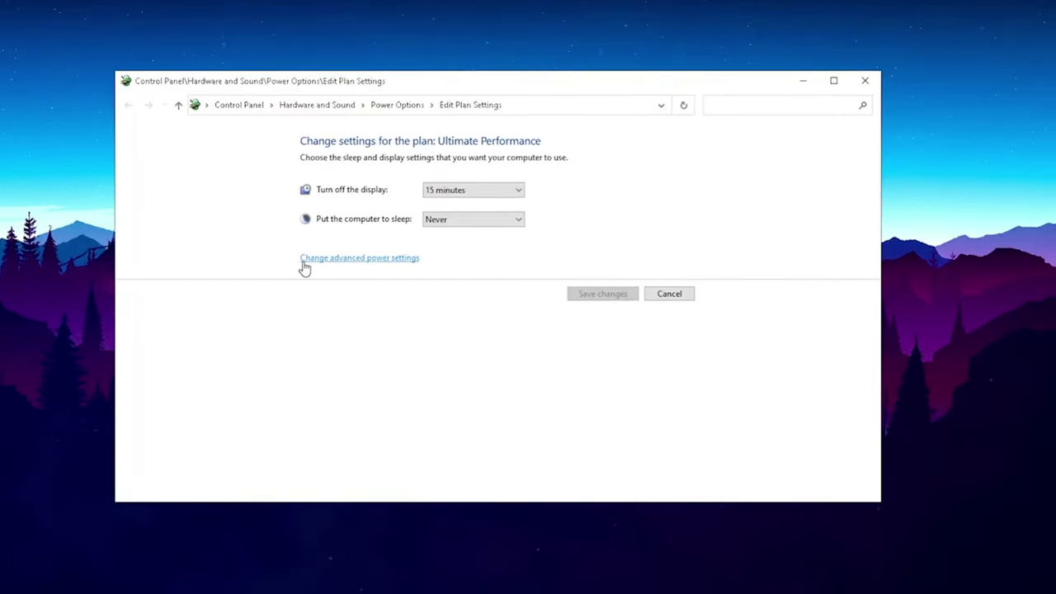
pyautogui.click(357, 261)
pyautogui.click(797, 81)
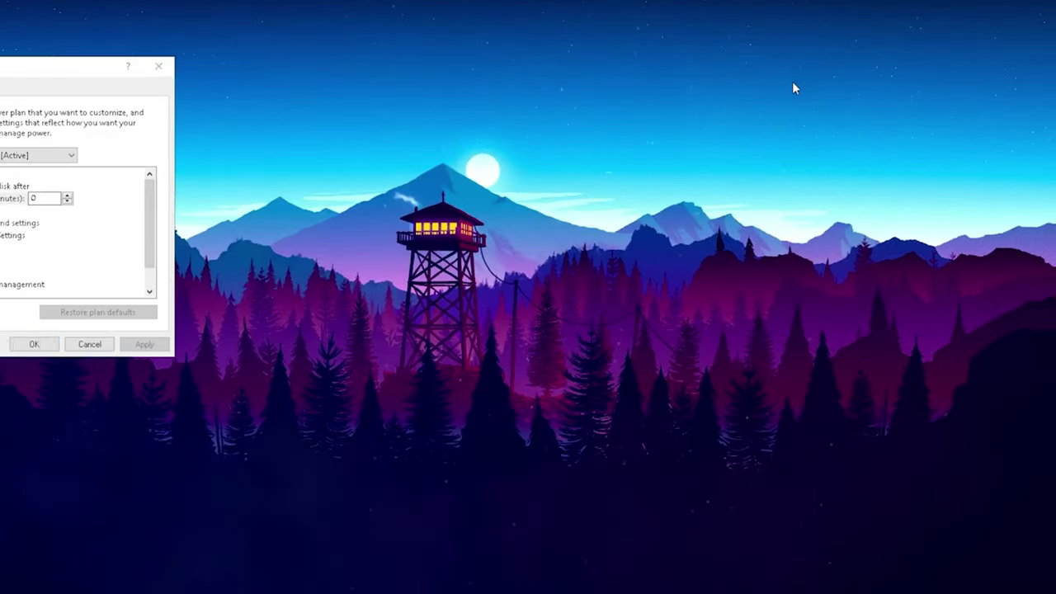
pyautogui.moveTo(64, 69); pyautogui.dragTo(466, 155)
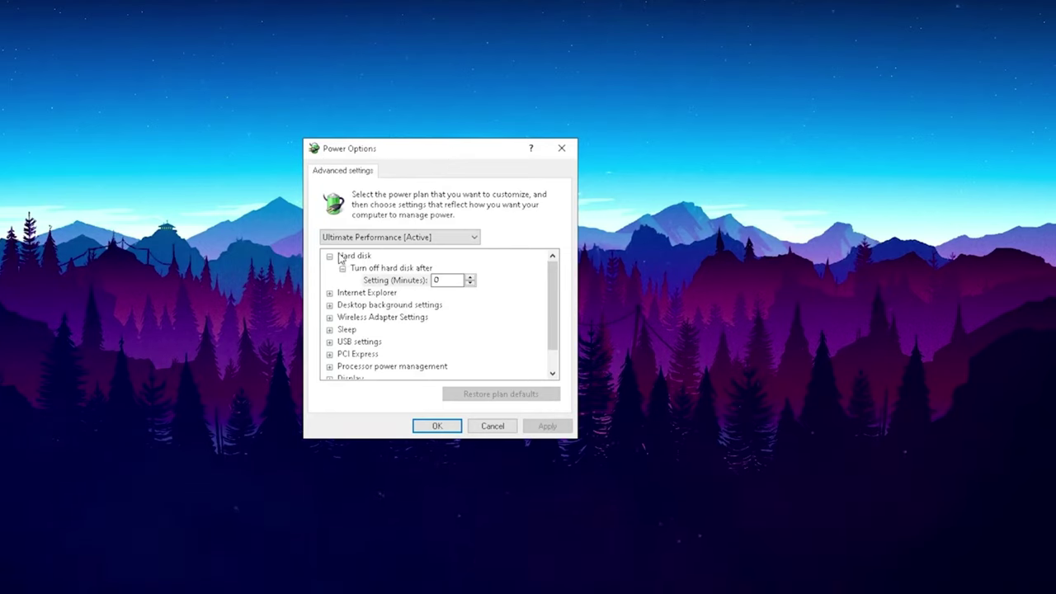
# Set Link State Power Management under PCI Express to Off, then apply the power plan settings and close the dialog.
pyautogui.scroll(-1, 341, 294)
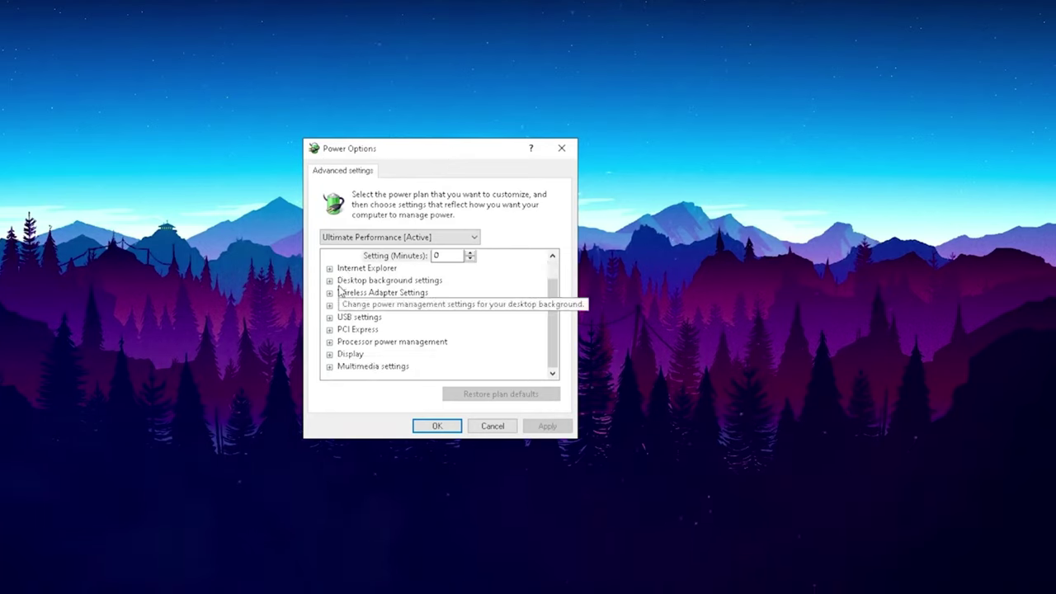
pyautogui.click(329, 330)
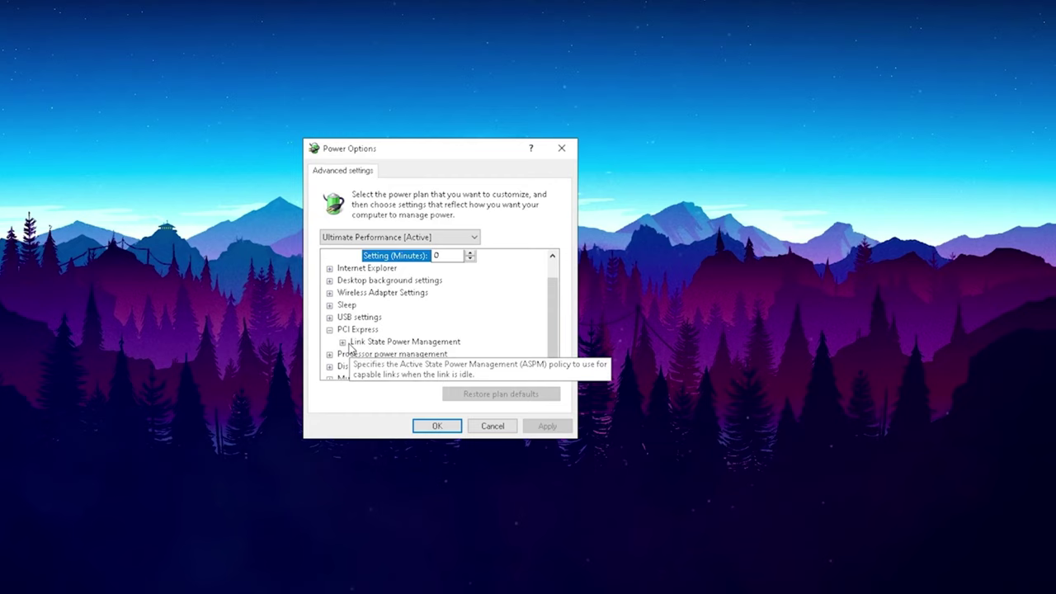
pyautogui.click(343, 341)
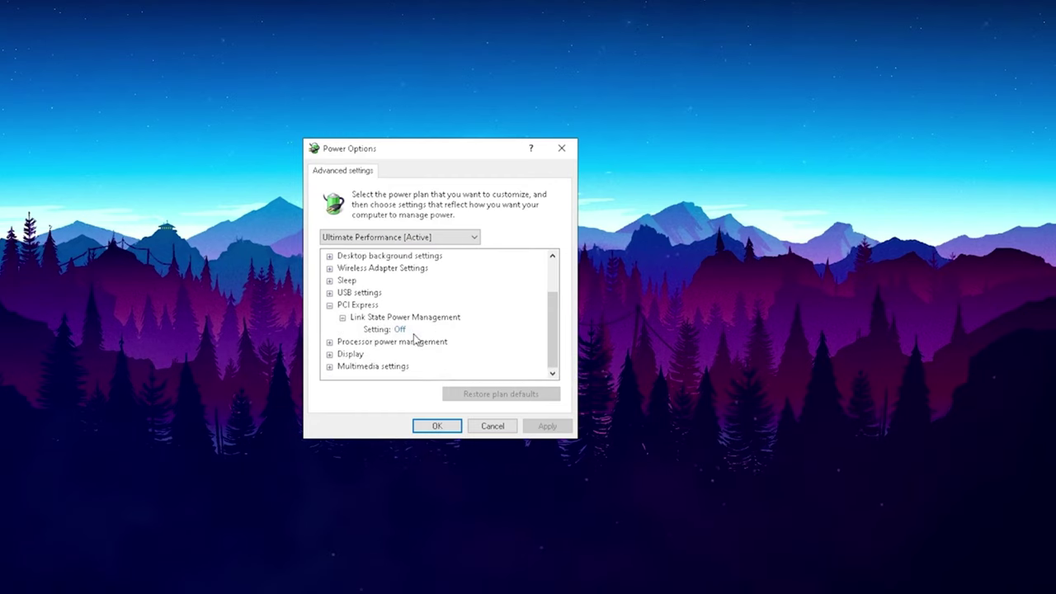
pyautogui.scroll(-1, 404, 338)
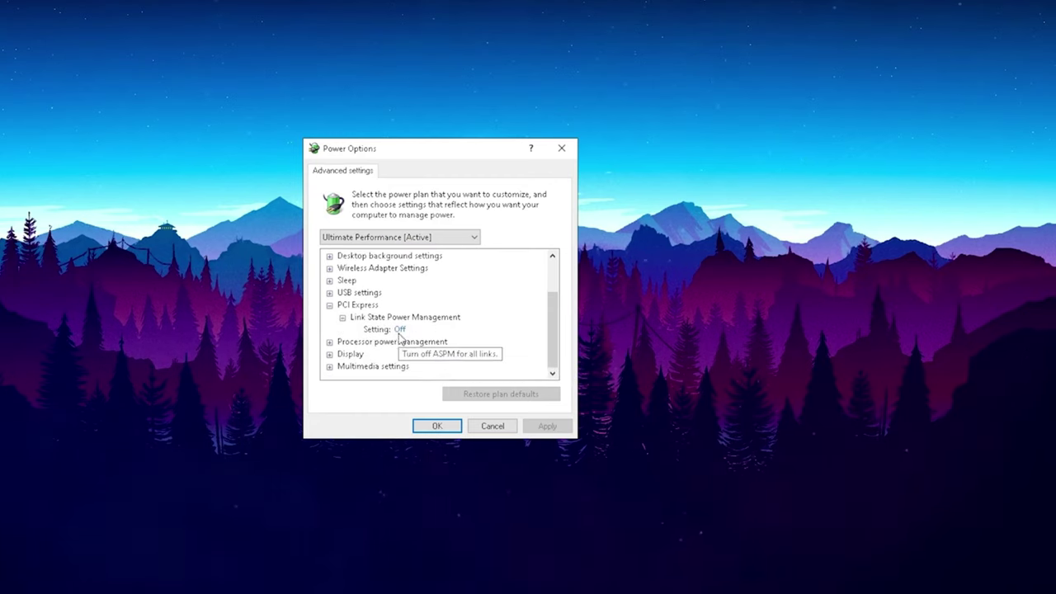
pyautogui.click(400, 329)
pyautogui.click(412, 330)
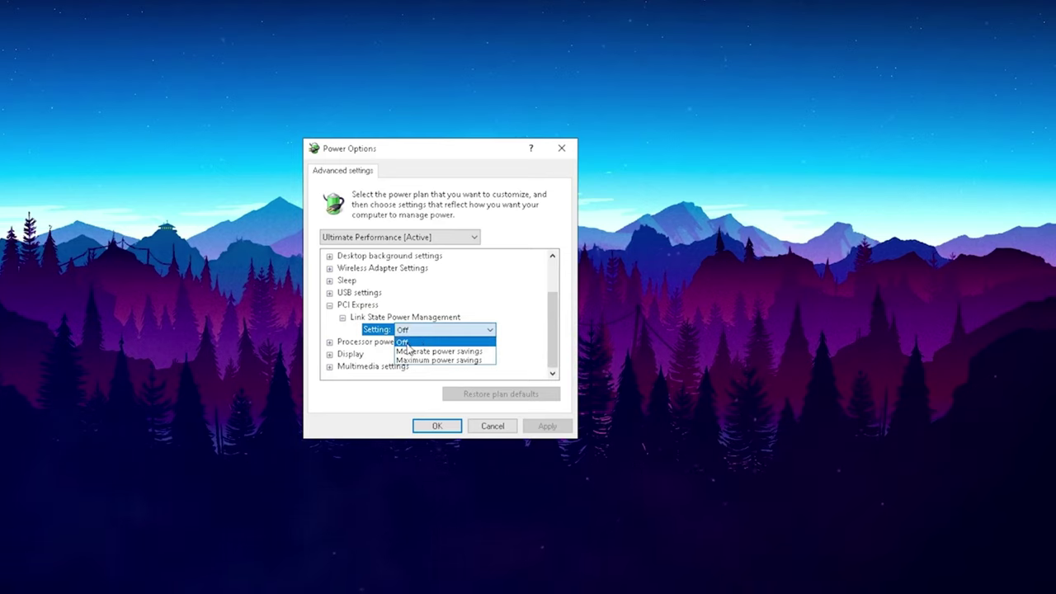
pyautogui.click(403, 342)
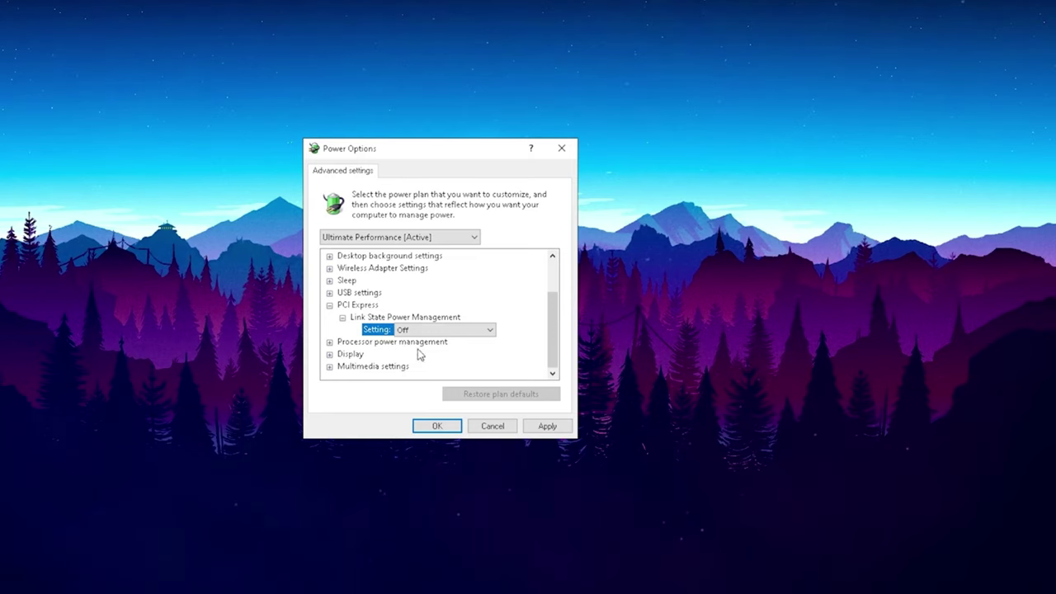
pyautogui.click(546, 426)
pyautogui.click(437, 426)
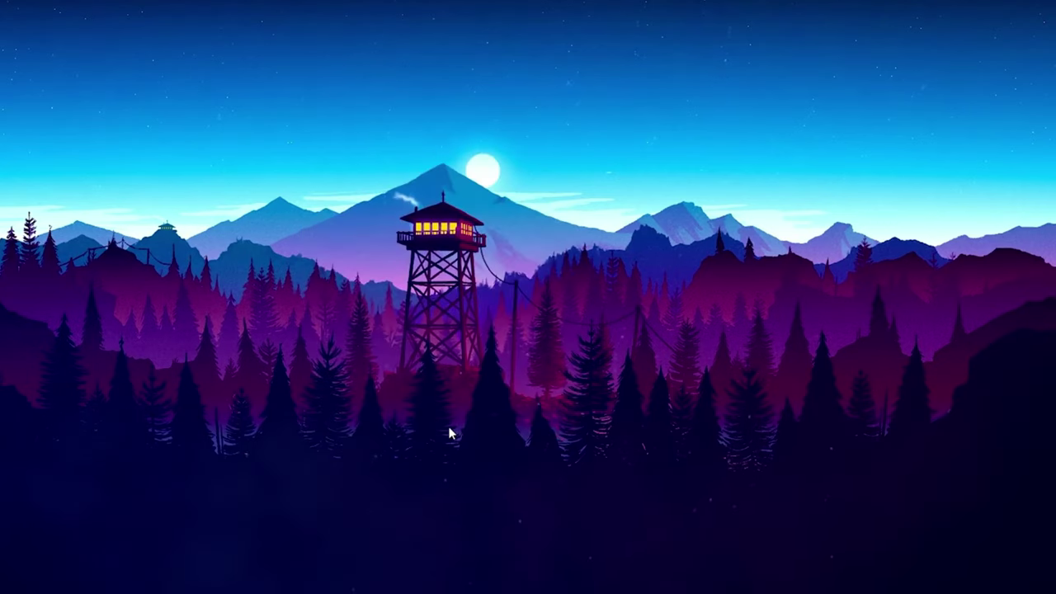